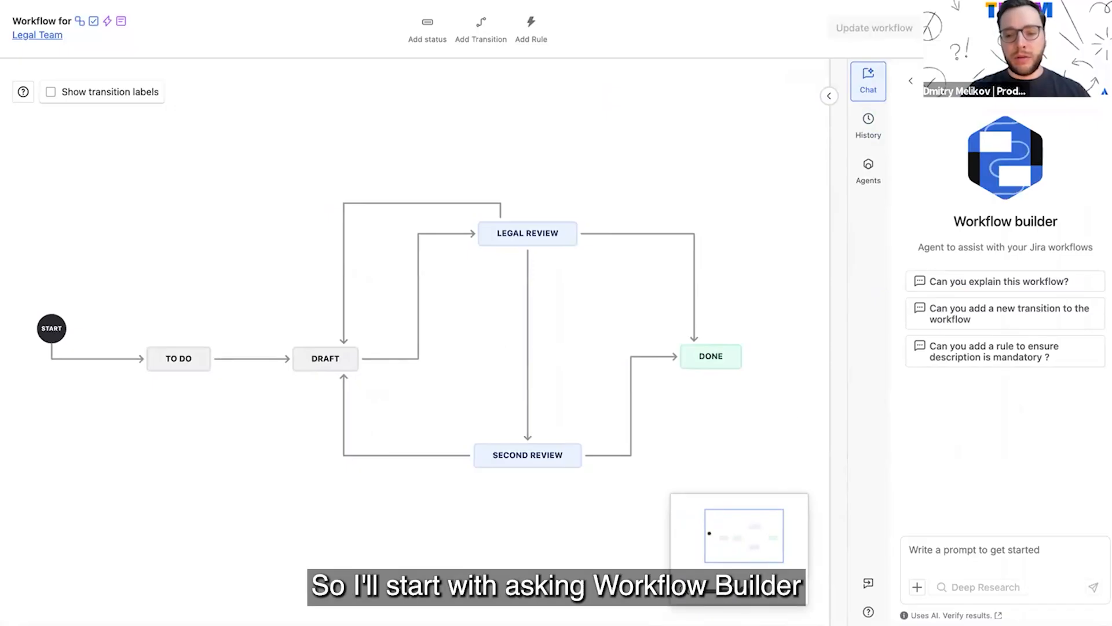
Step: Ask the agent to suggest statuses and transitions for a Contract Negotiation Cycle reusing the Legal review status, and apply its suggestion to the workflow
left_click(939, 552)
type("Suggest a process and required statuses and transitions to support a new use case for Contract Negotiation Cycle. Reuse existing Legal review status for this process.")
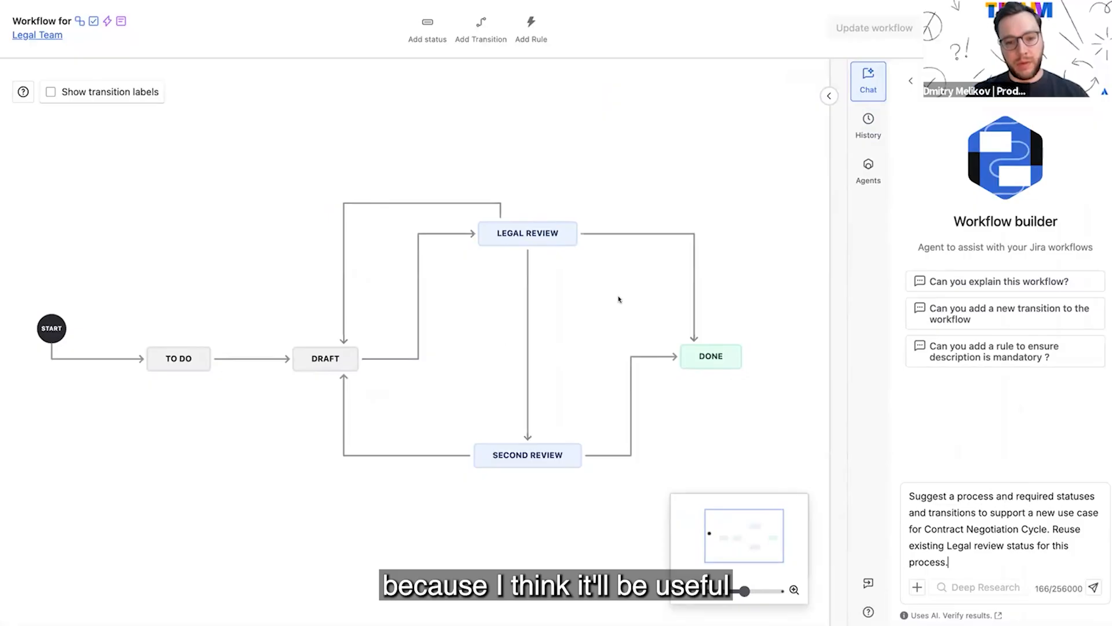
left_click(1093, 587)
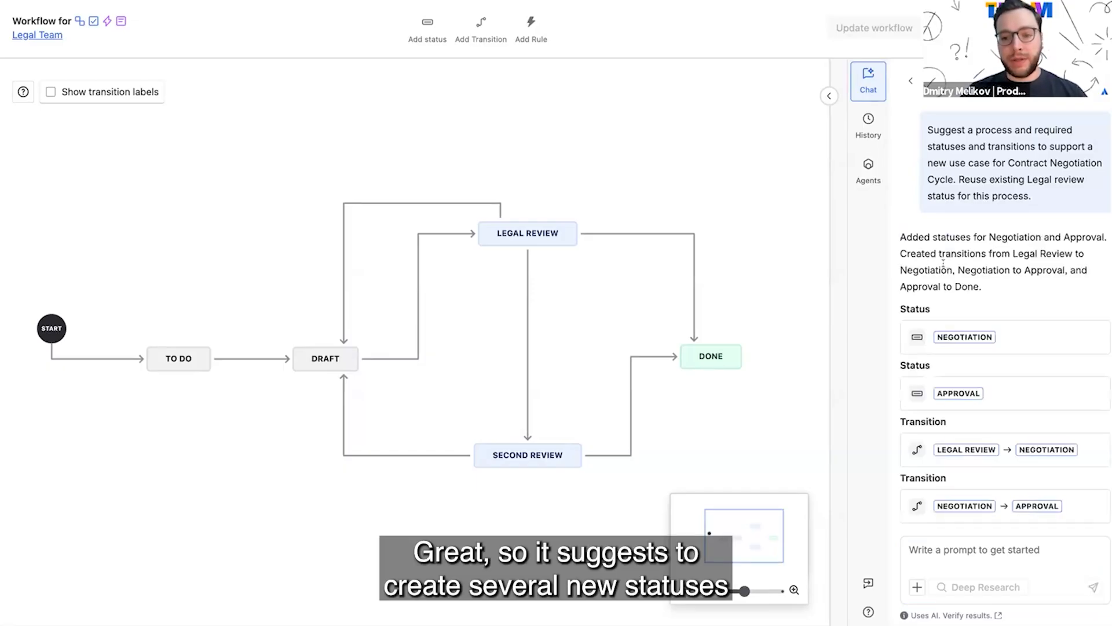
scroll(950, 258, "down", 1)
scroll(960, 251, "down", 1)
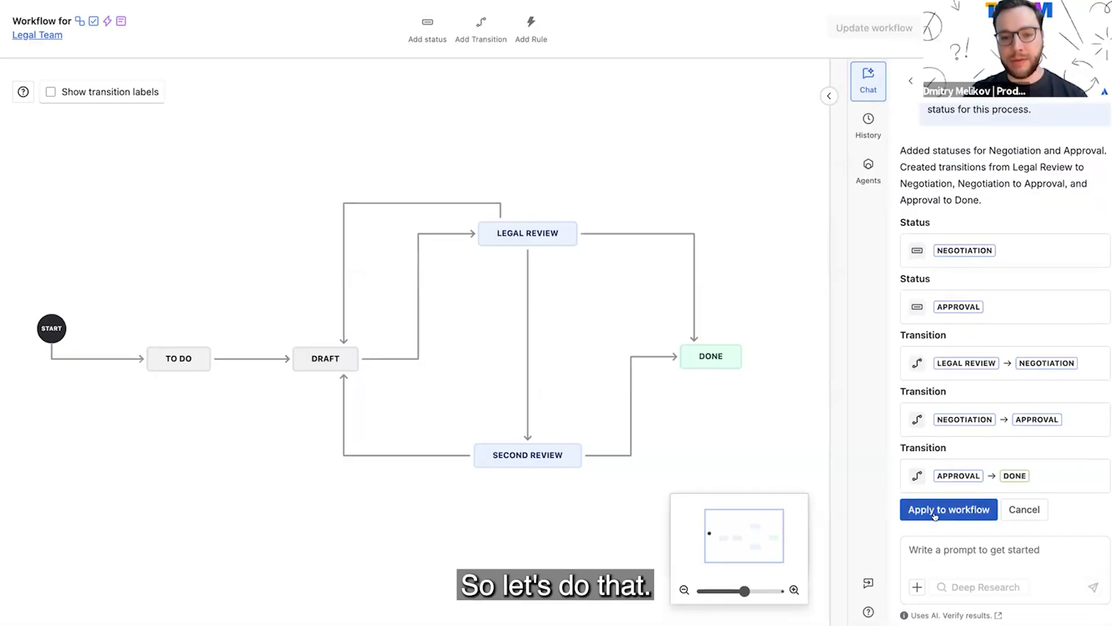
left_click(936, 513)
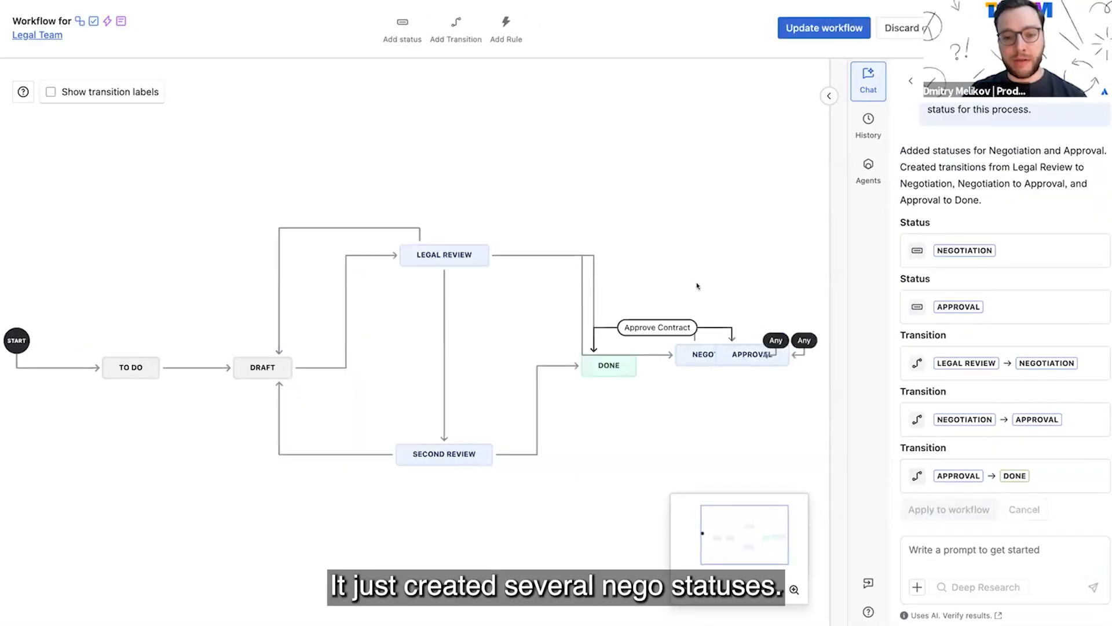
Step: Separate the overlapping statuses by moving Negotiation above and beyond Legal Review and Approval slightly higher beyond Done, and collapse the status details
left_click_drag(693, 352, 570, 119)
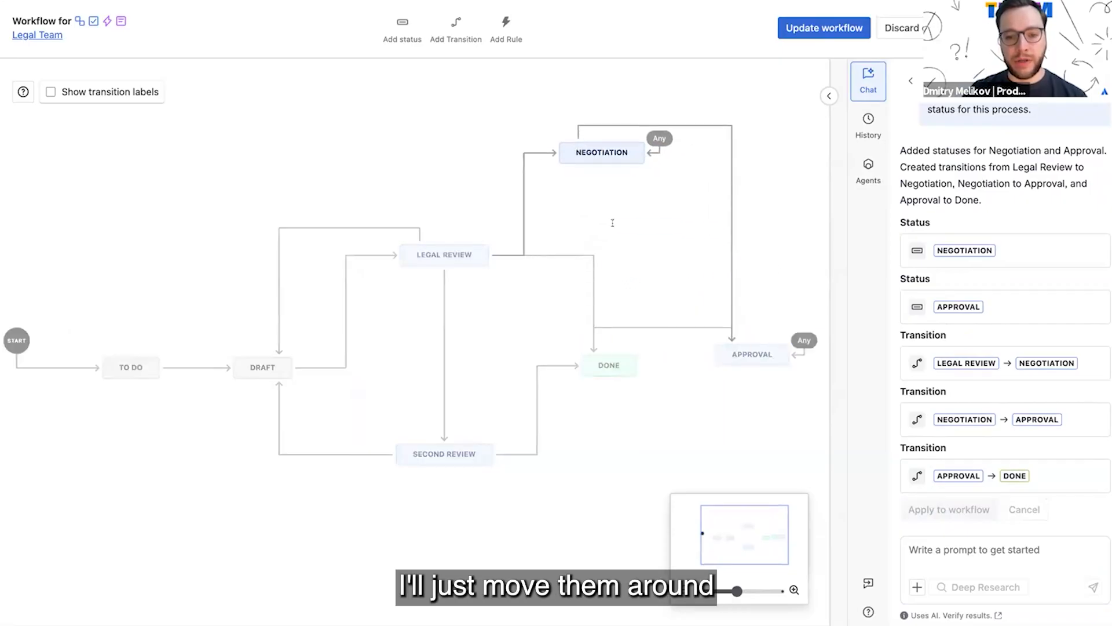
left_click_drag(747, 354, 755, 328)
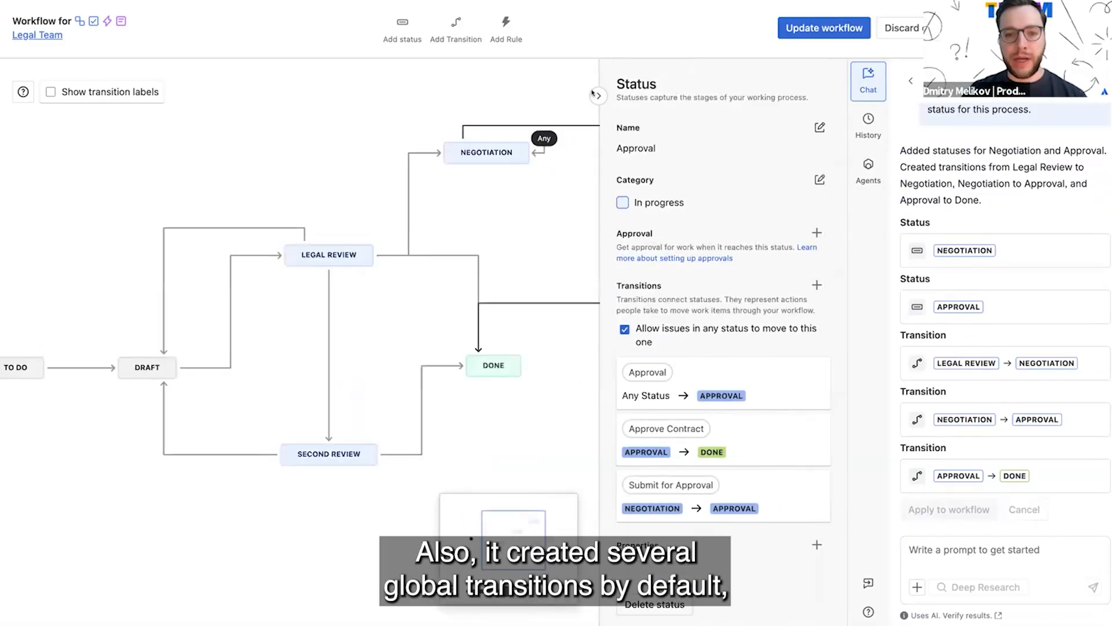
left_click(597, 94)
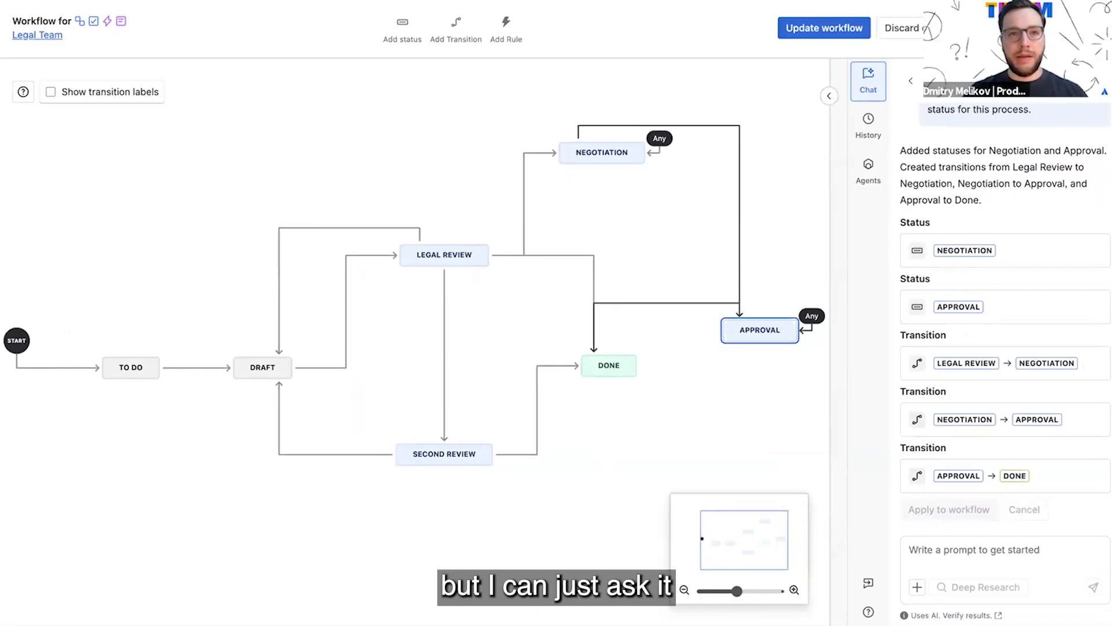
Step: Ask the agent to "Remove global transitions" and apply the change to the workflow
type("Remove global transitions")
key("Return")
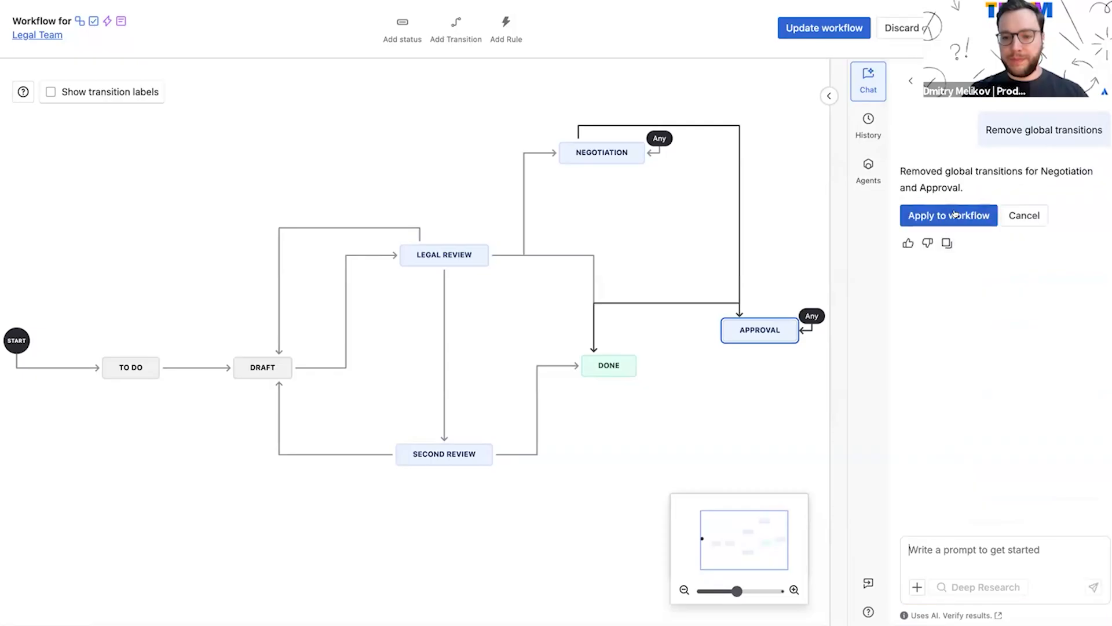
left_click(951, 216)
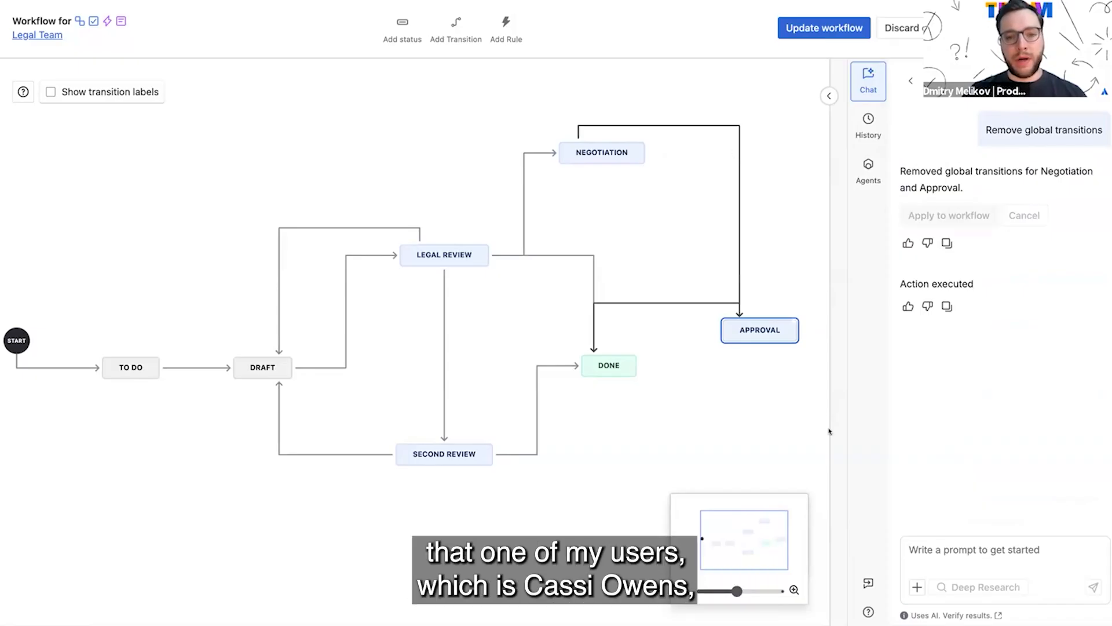
Step: Ask the agent to make sure that only the named approver can move the work item from Approval to Done
left_click(964, 543)
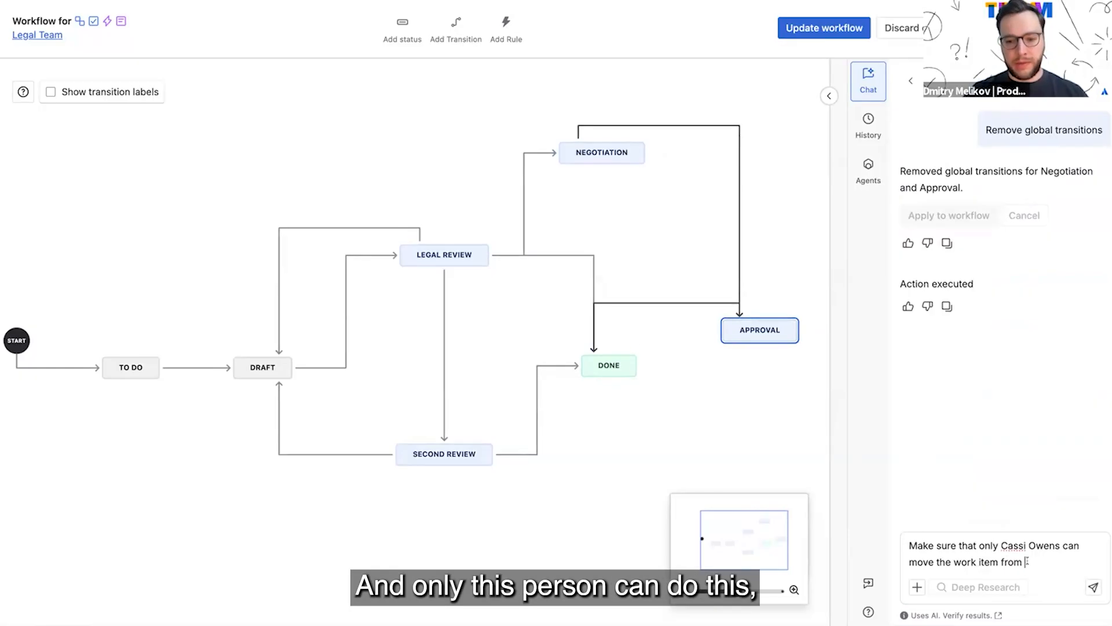
type("Approval d")
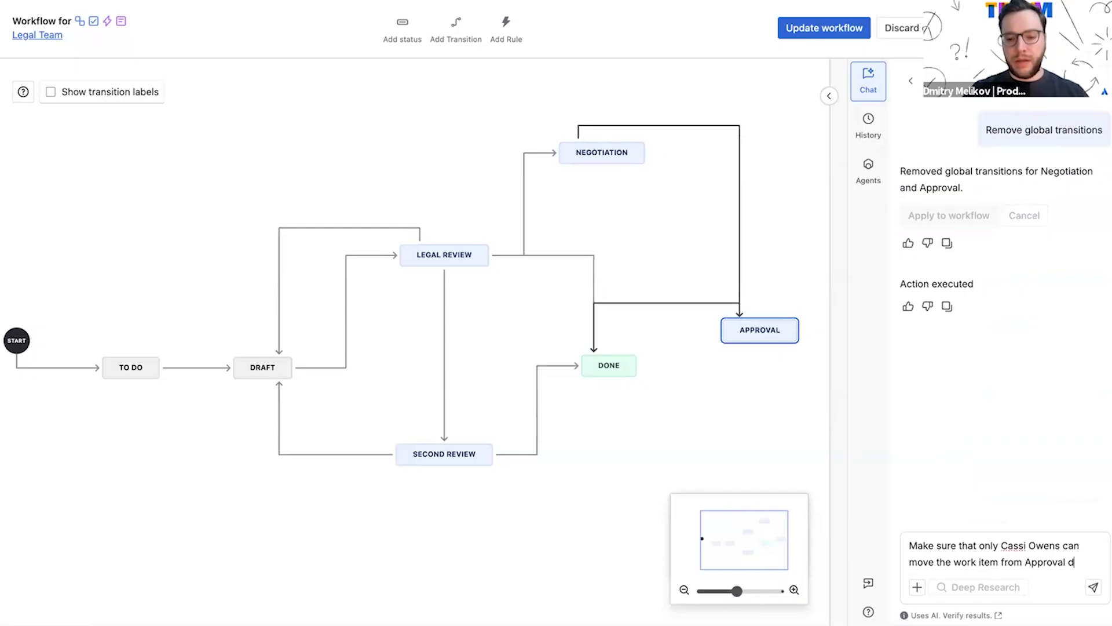
key("BackSpace")
type("to Done")
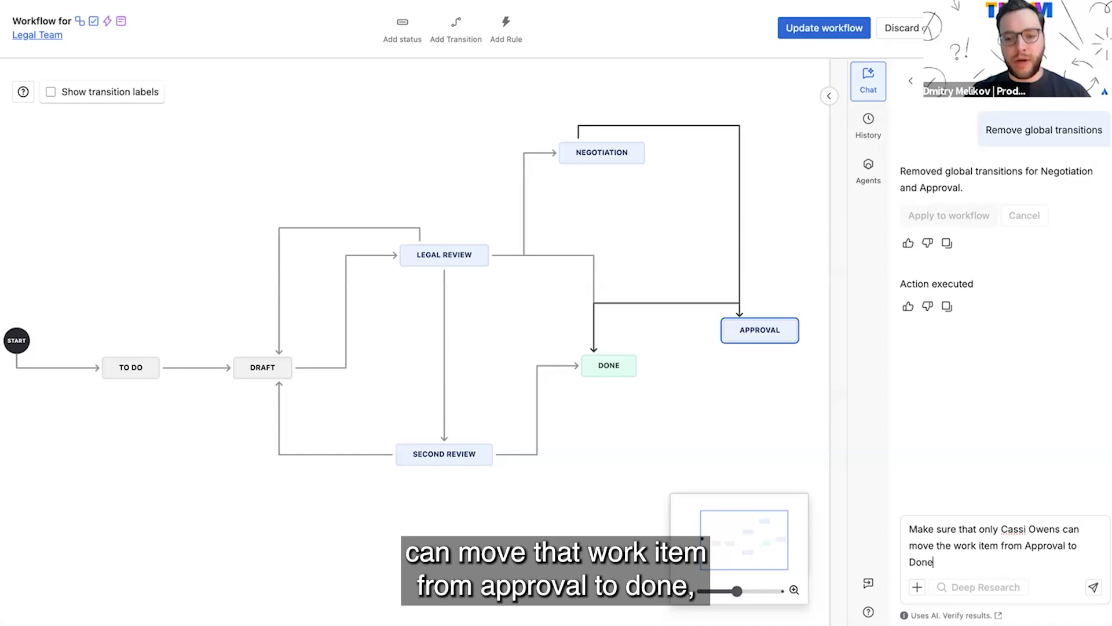
left_click(1093, 587)
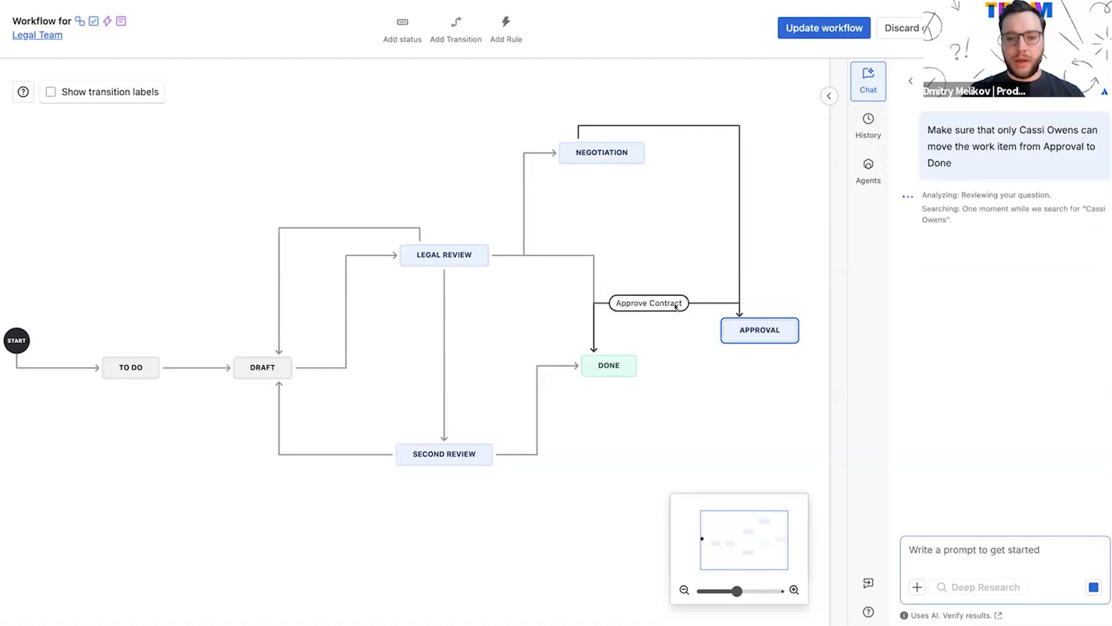
Step: Show the Approve Contract transition's details, apply the suggested "Restrict who can move a work item" rule, and collapse the details
left_click(664, 301)
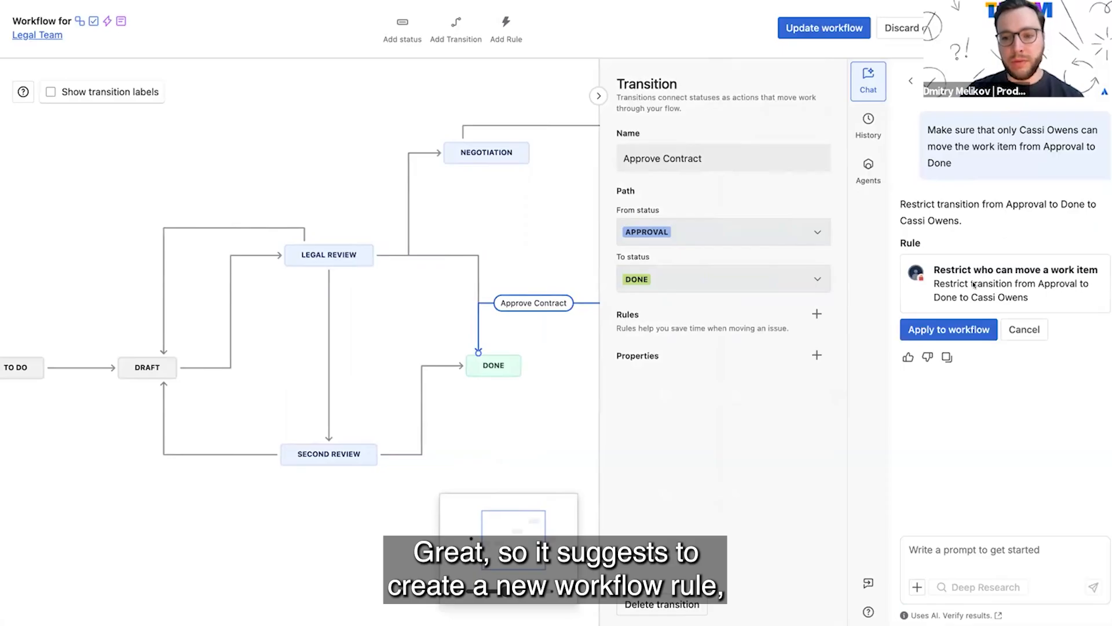
left_click(947, 329)
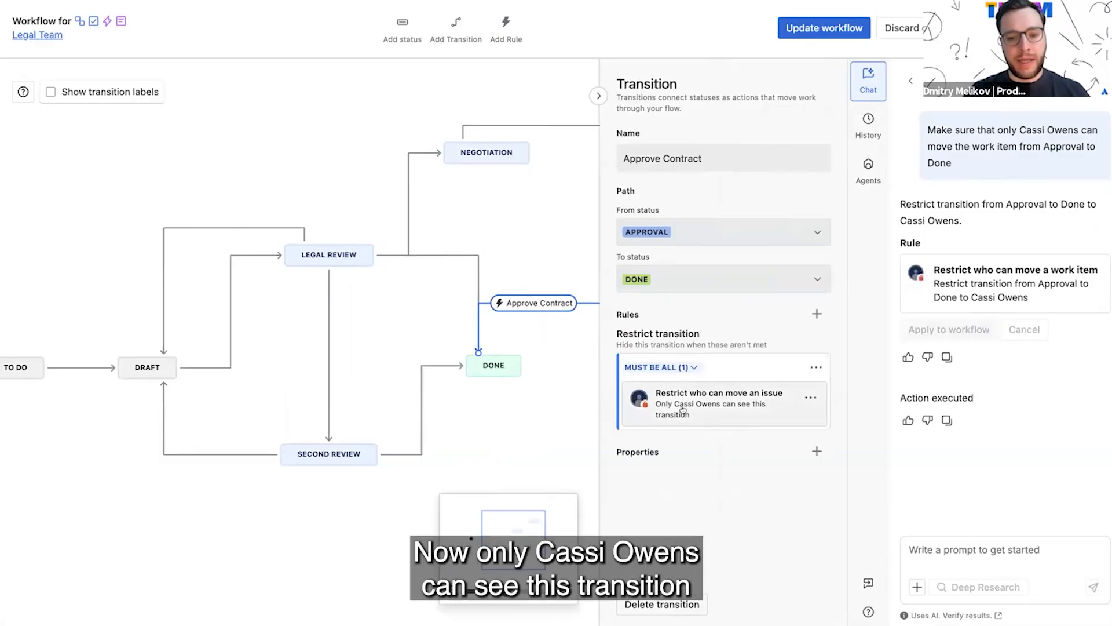
left_click(599, 96)
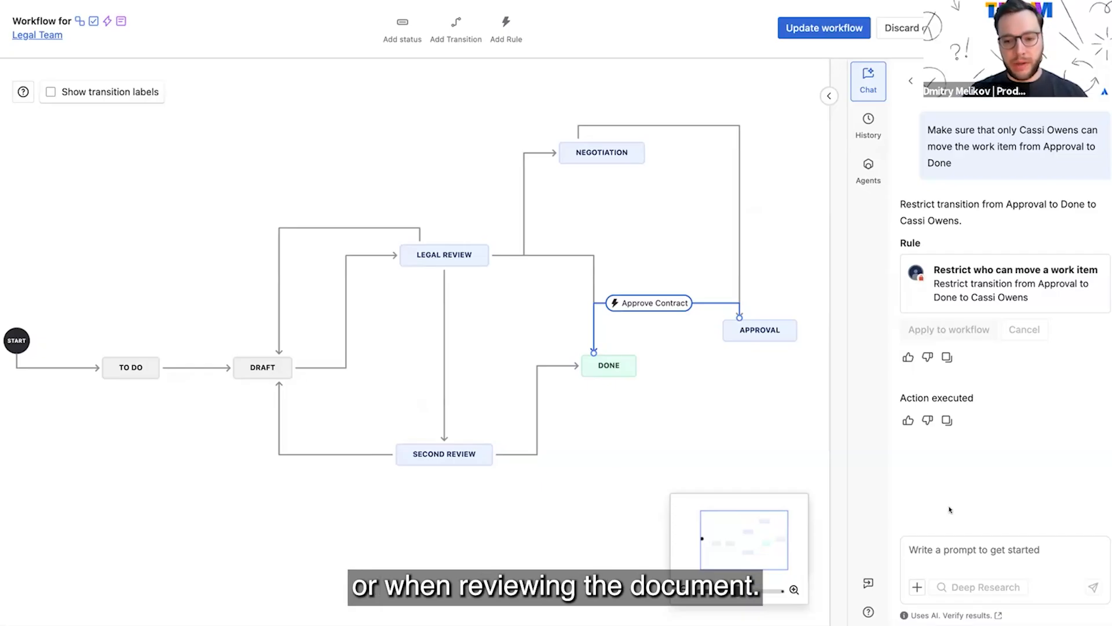
Step: Have the agent require start and due dates before Draft, with due date at most 14 days from start, and apply the rules to Submit first draft
left_click(953, 542)
type("Before the document is moved to Draft status, make sure that both start date and due date are always set and due date is not more than 14 days from start date")
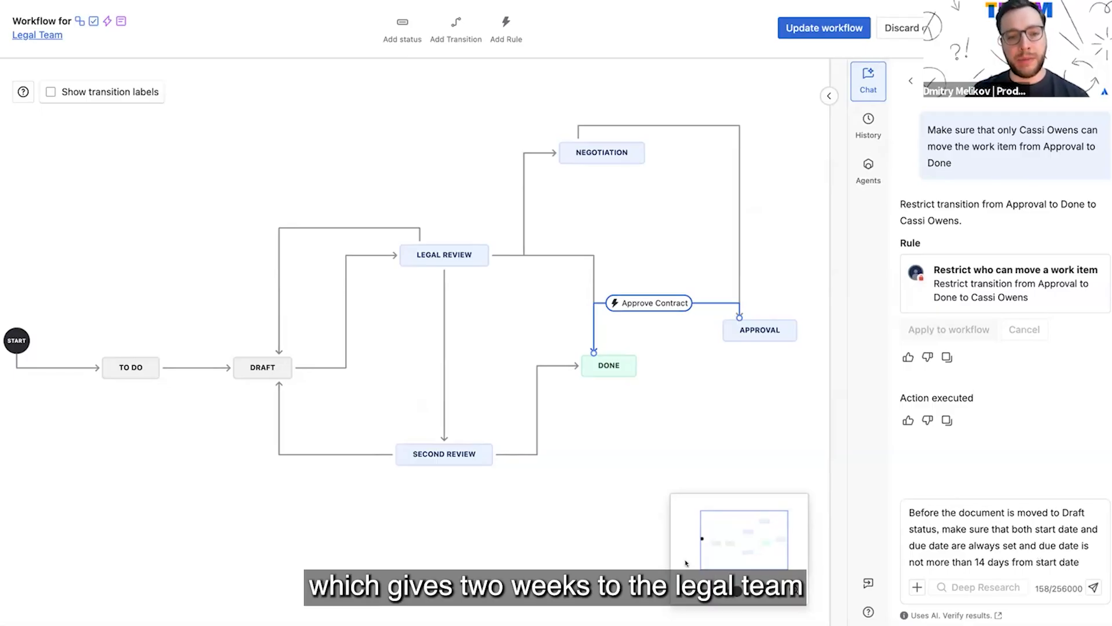
key("Return")
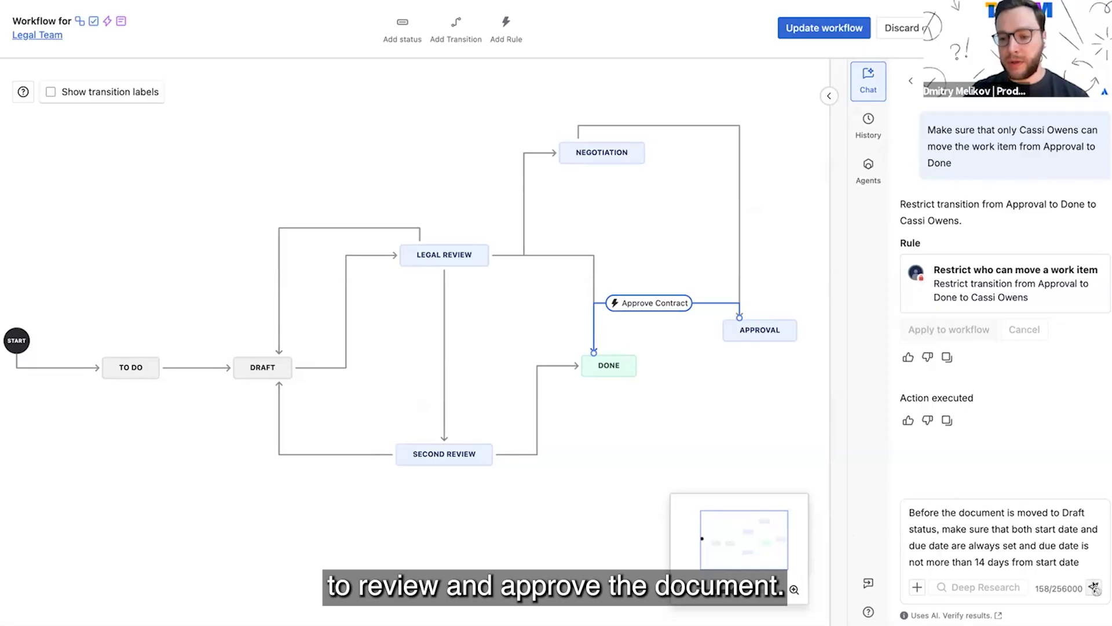
left_click(193, 366)
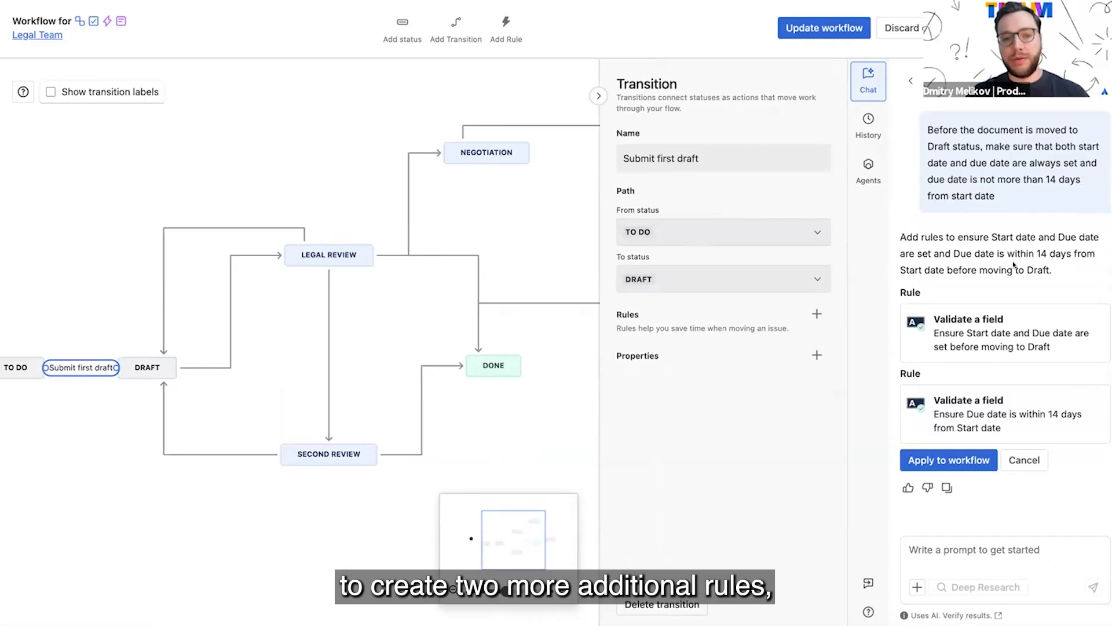
left_click(963, 463)
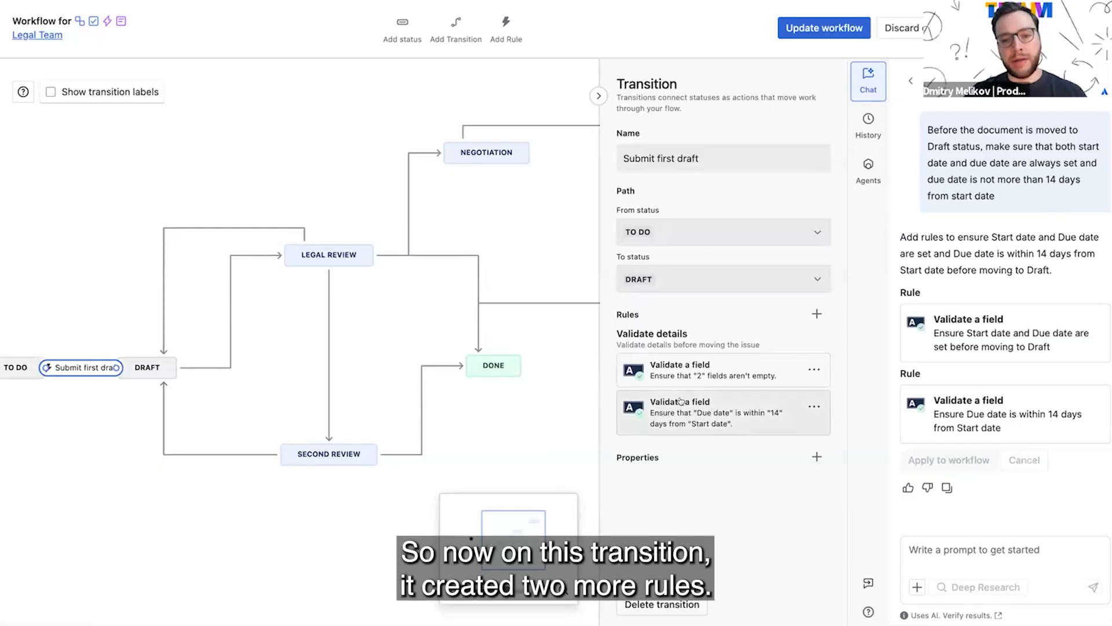
Step: Examine the settings of both "Validate a field" rules on the Submit first draft transition without changing them
left_click(693, 375)
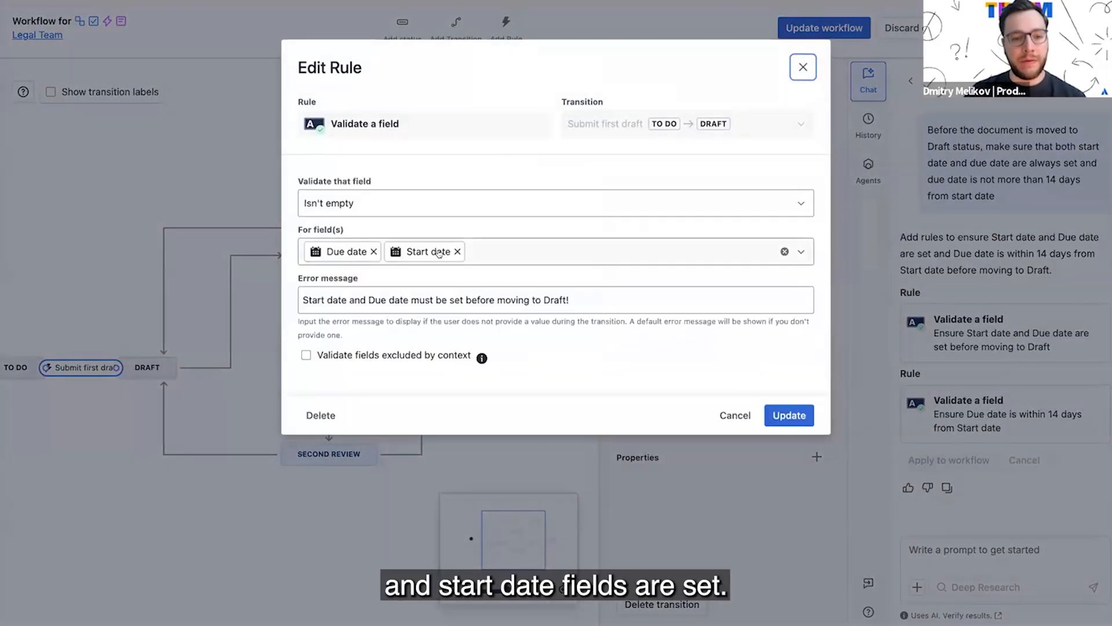
left_click(803, 67)
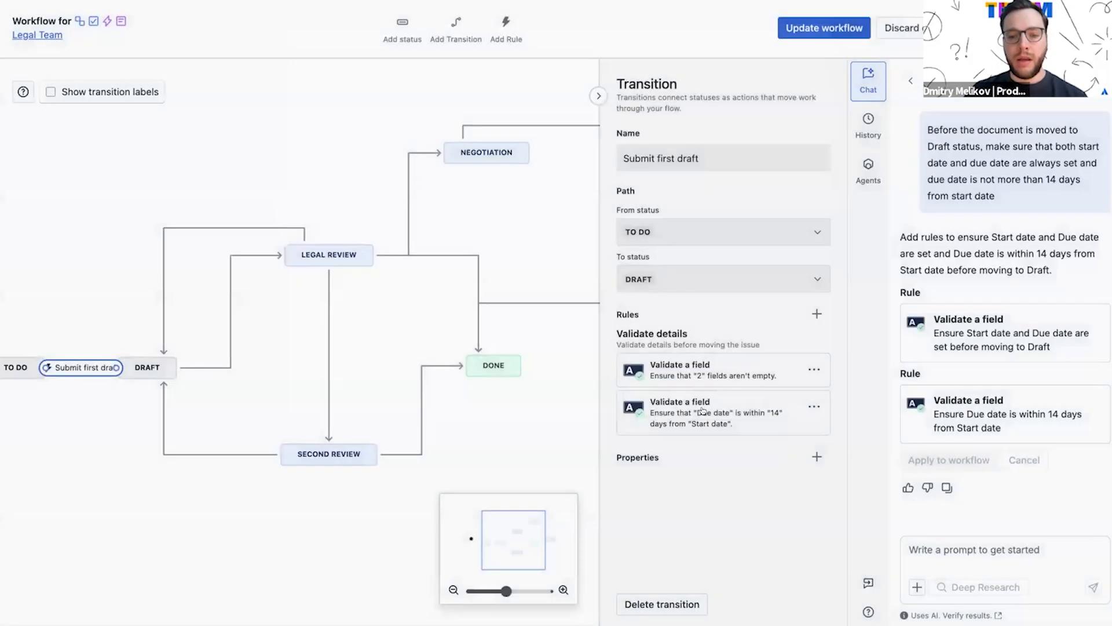
left_click(699, 422)
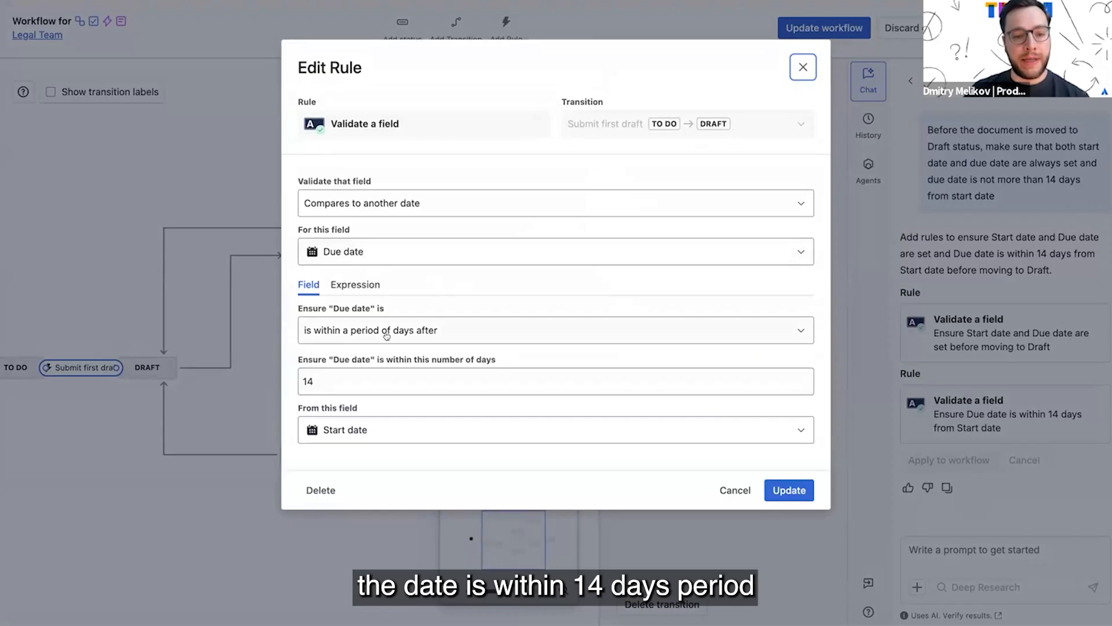
left_click(804, 67)
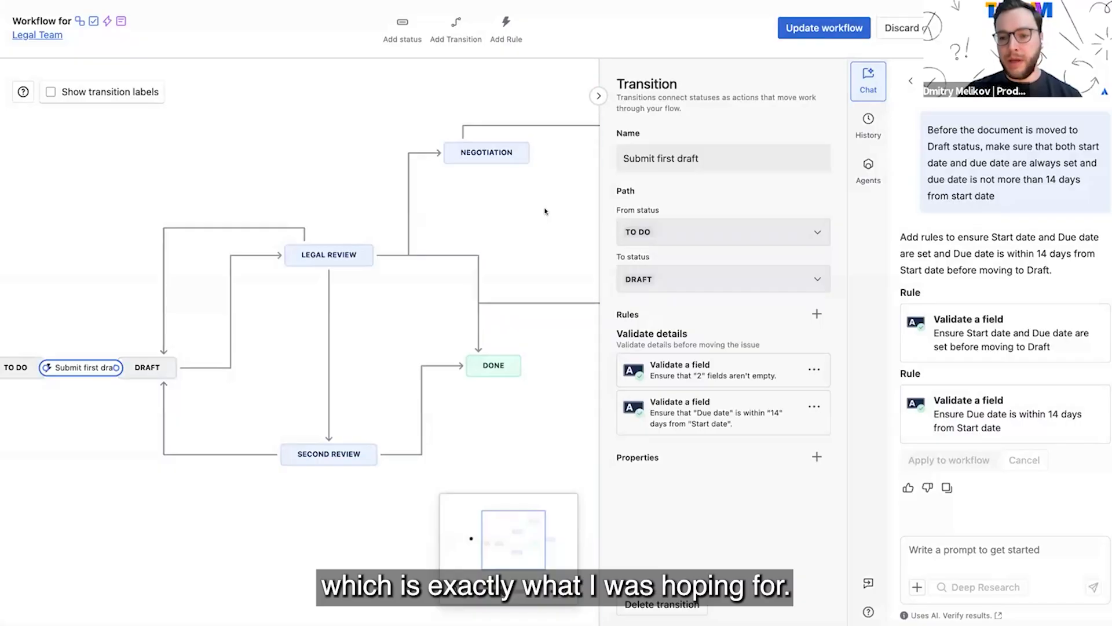
Step: Check which issue types the workflow update would apply to, and leave without saving
left_click(824, 28)
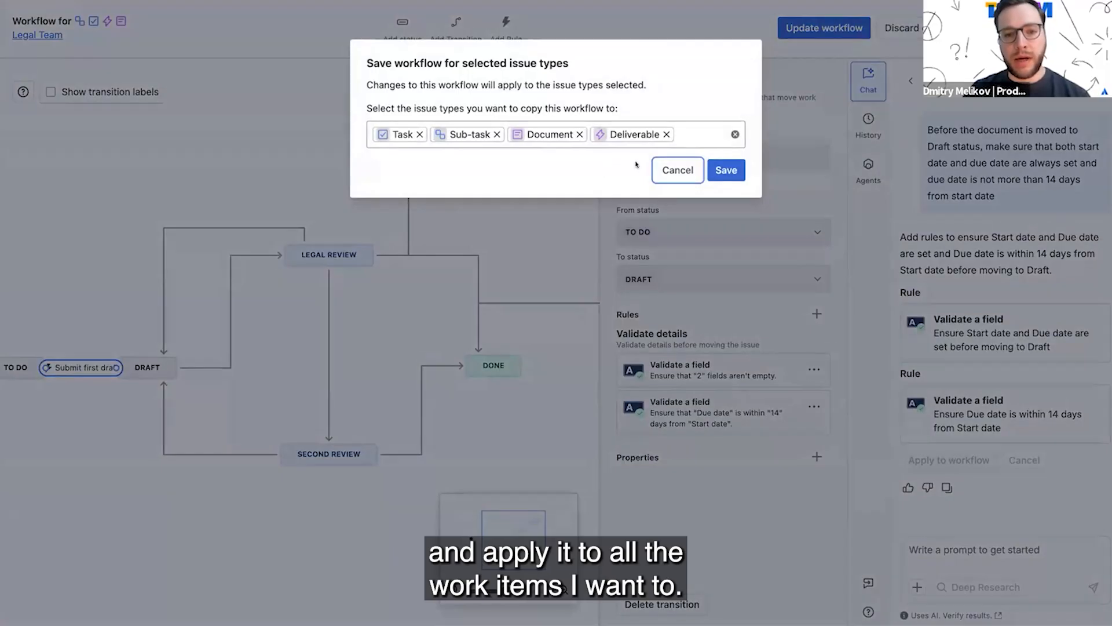
left_click(673, 170)
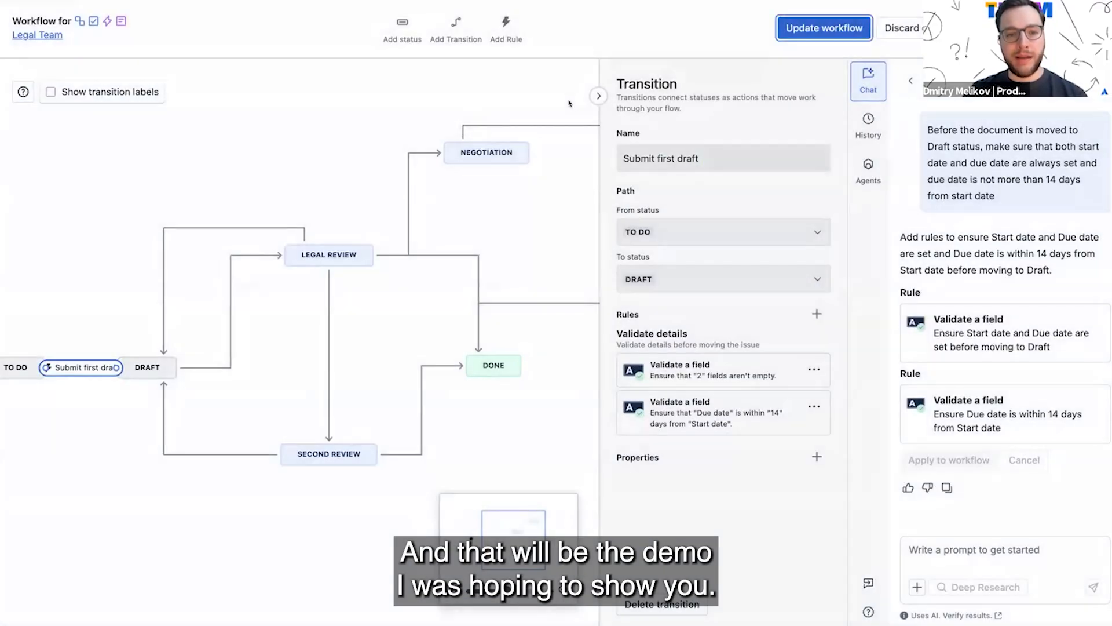